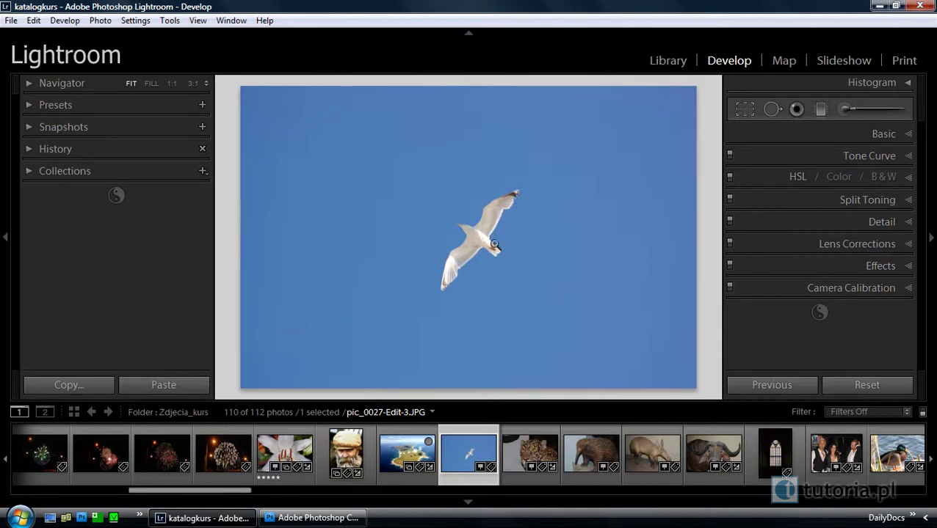
- Darken the top of the sky with a slightly tilted, untinted graduated filter at -1.68 exposure
{"action": "left_click", "coordinate": [819, 111]}
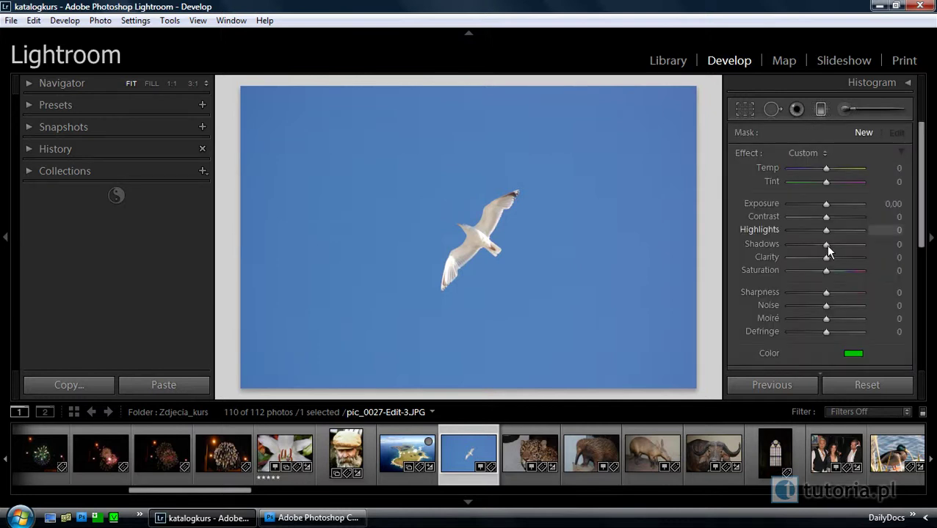
{"action": "left_click_drag", "start_coordinate": [502, 89], "coordinate": [503, 353]}
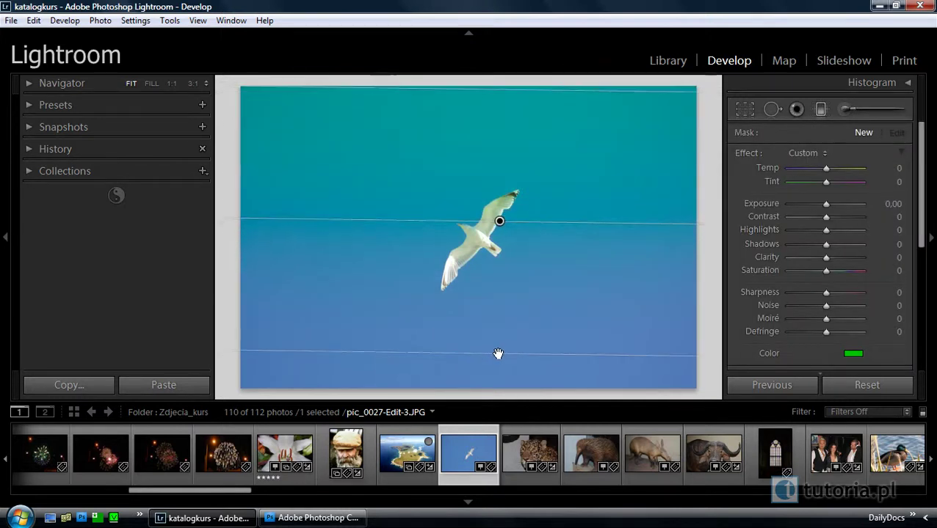
{"action": "left_click_drag", "start_coordinate": [503, 353], "coordinate": [499, 355]}
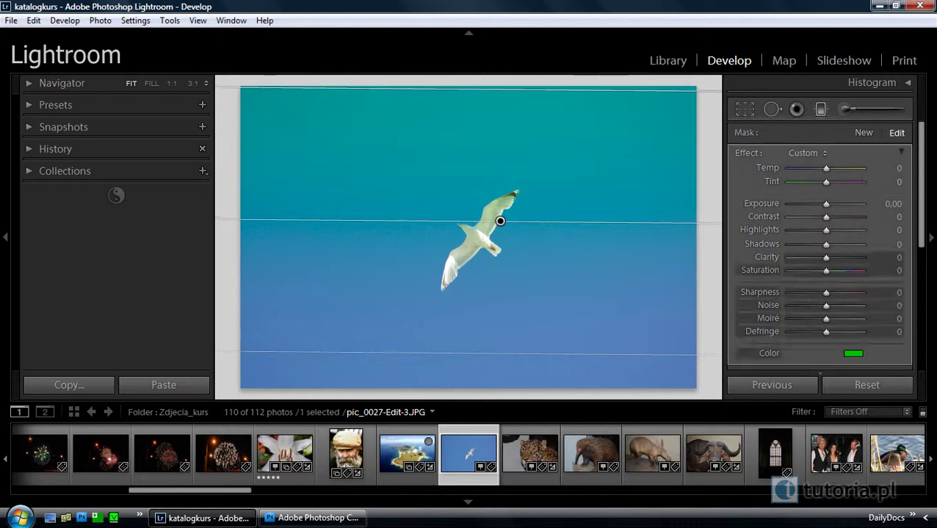
{"action": "left_click", "coordinate": [853, 354]}
{"action": "left_click_drag", "start_coordinate": [741, 359], "coordinate": [741, 417]}
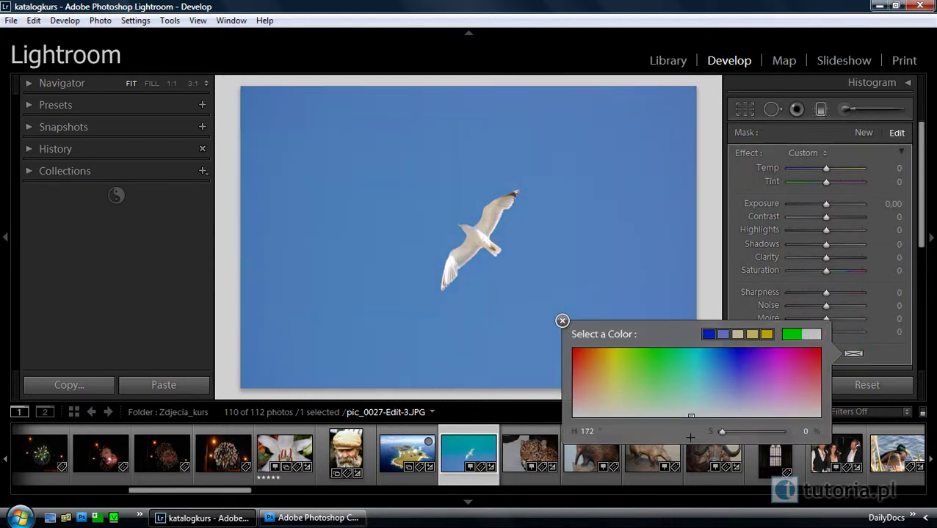
{"action": "left_click", "coordinate": [879, 350]}
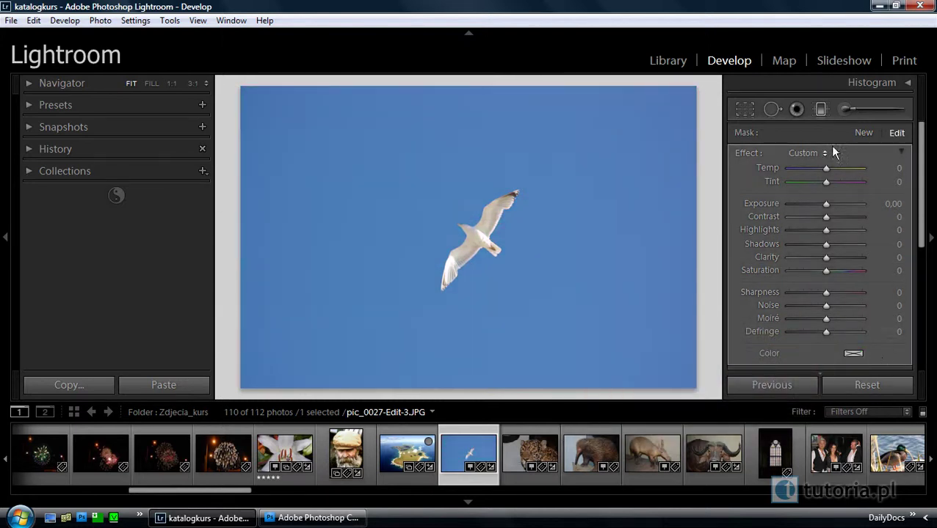
{"action": "left_click_drag", "start_coordinate": [825, 203], "coordinate": [810, 211]}
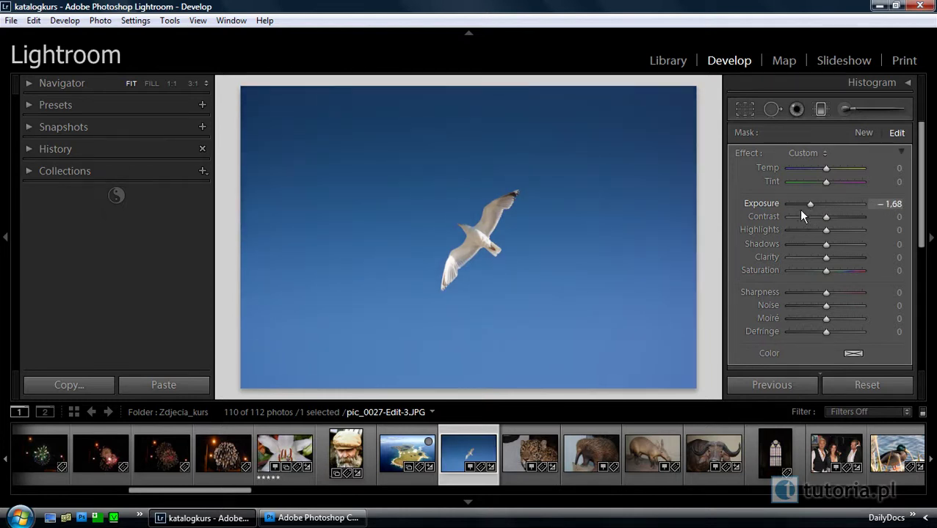
{"action": "mouse_move", "coordinate": [594, 308]}
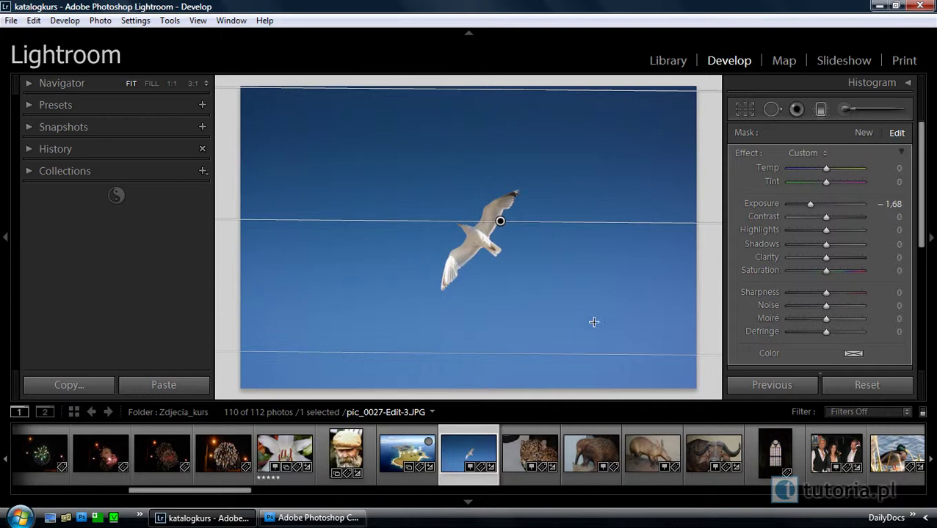
{"action": "left_click_drag", "start_coordinate": [585, 355], "coordinate": [590, 326]}
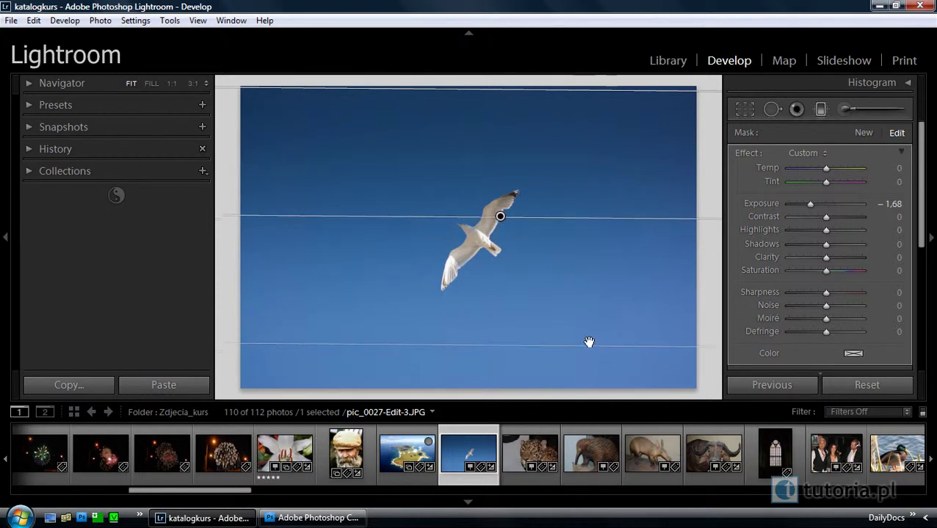
{"action": "left_click", "coordinate": [820, 111]}
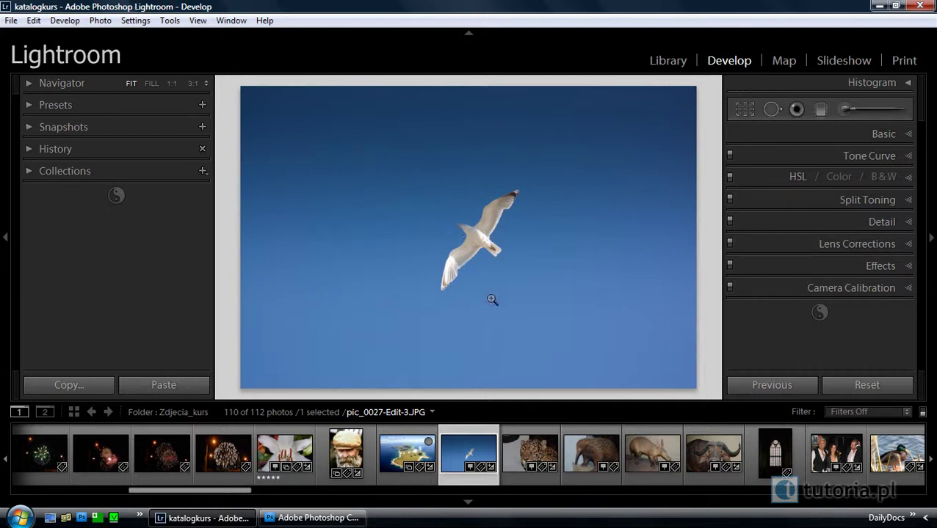
- Choose Edit in Photoshop for the seagull photo and select Edit a Copy with Lightroom Adjustments
{"action": "right_click", "coordinate": [489, 212]}
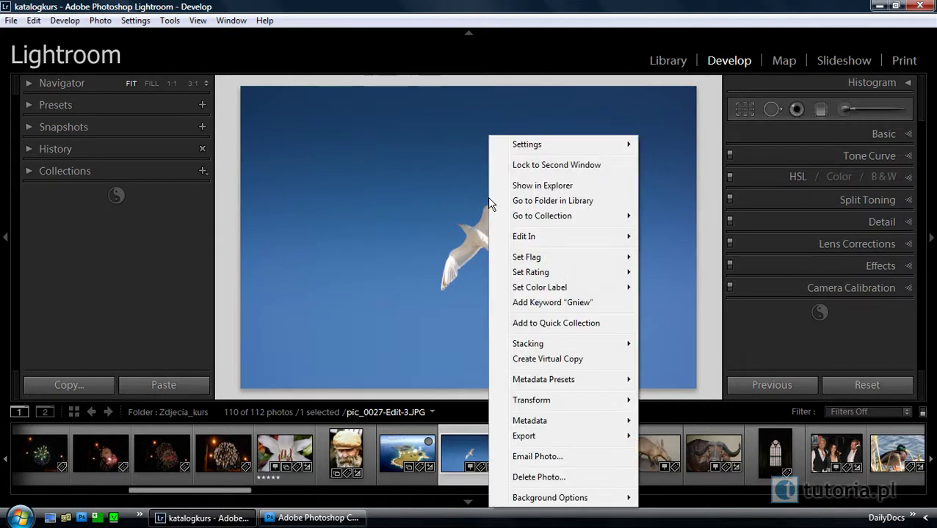
{"action": "mouse_move", "coordinate": [524, 236]}
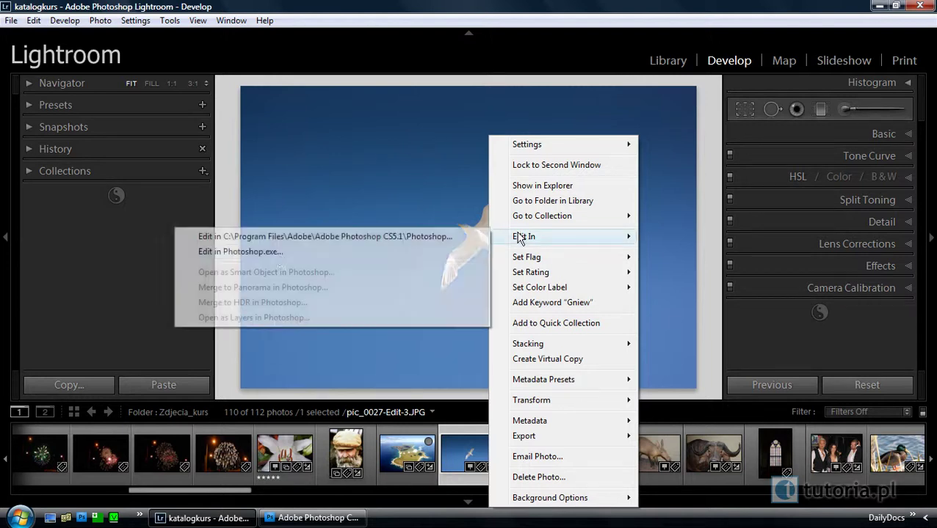
{"action": "left_click", "coordinate": [280, 253]}
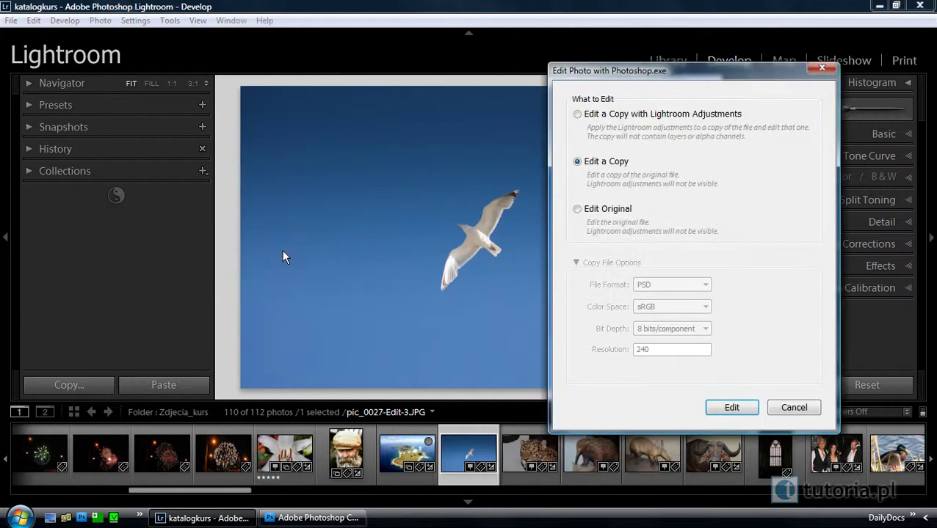
{"action": "left_click", "coordinate": [695, 118]}
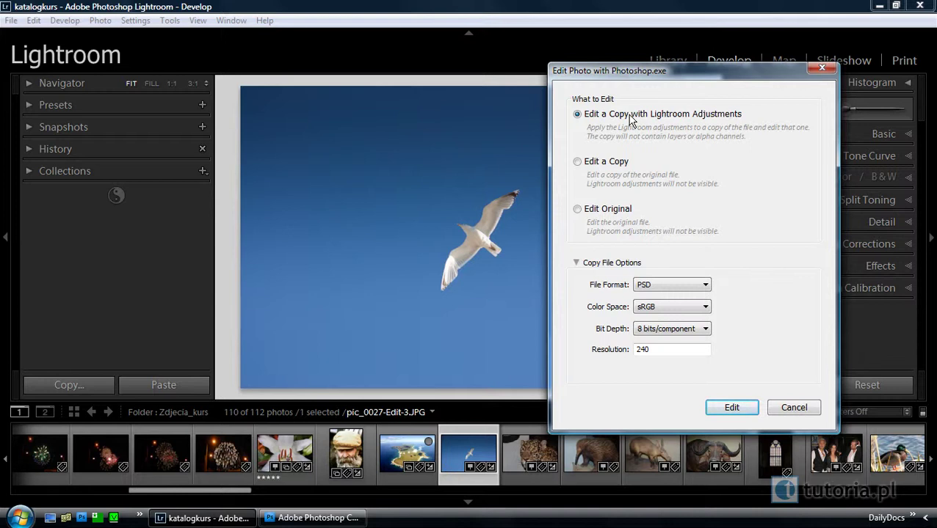
- Settle on Edit a Copy with Lightroom Adjustments, hide Copy File Options, and send it to Photoshop
{"action": "left_click", "coordinate": [577, 163]}
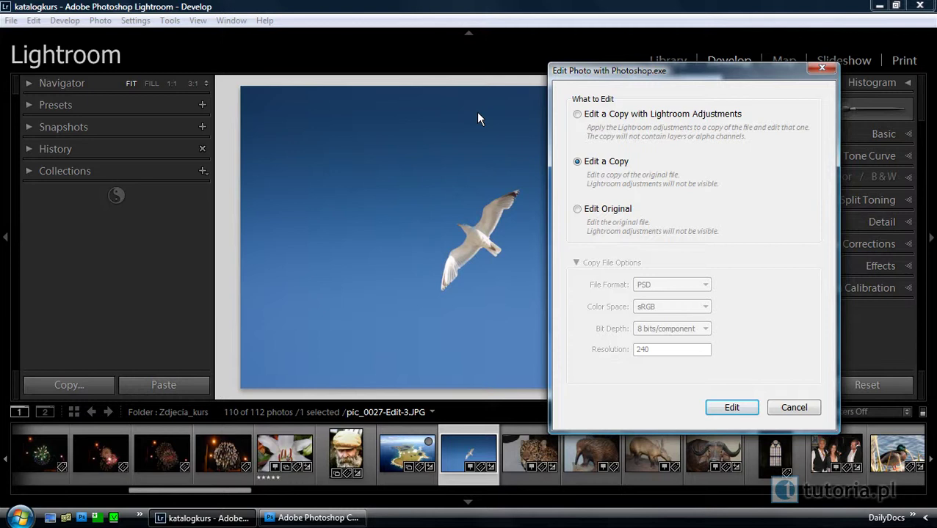
{"action": "left_click", "coordinate": [578, 210]}
{"action": "left_click", "coordinate": [577, 211]}
{"action": "left_click", "coordinate": [577, 115]}
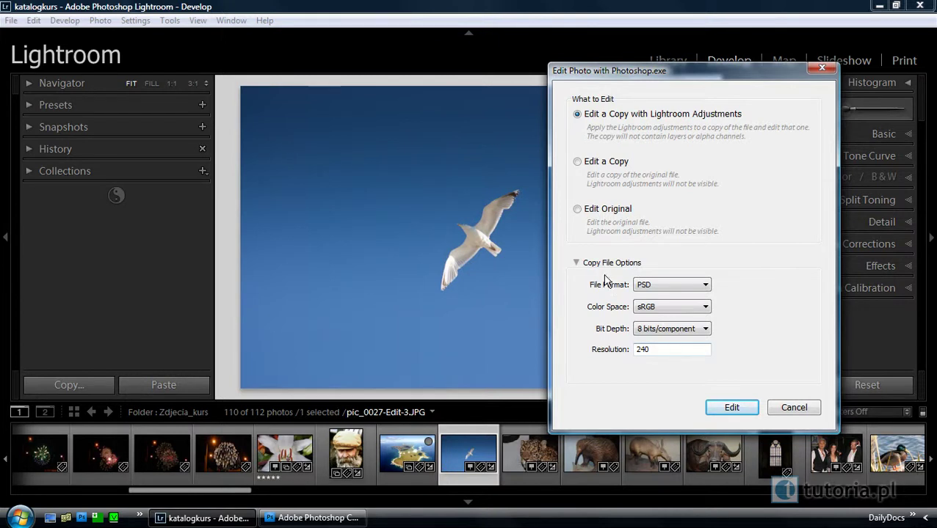
{"action": "left_click", "coordinate": [576, 262]}
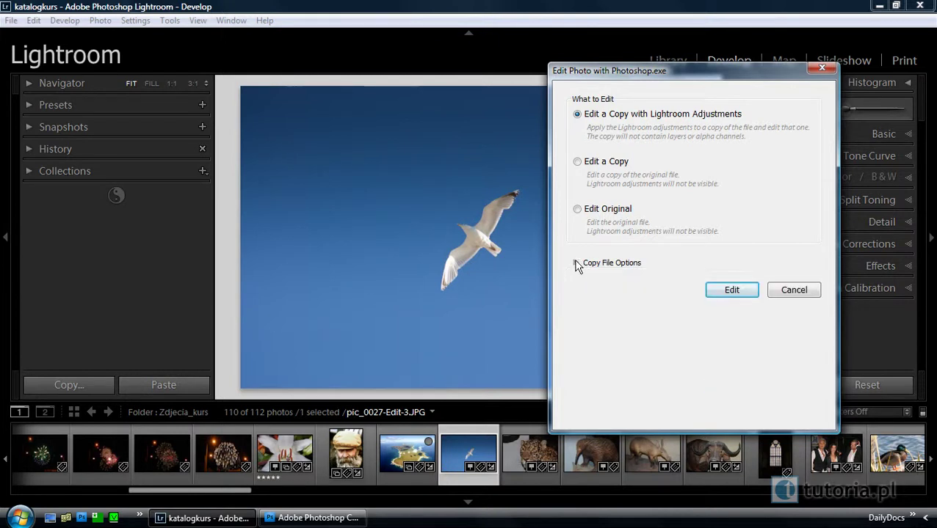
{"action": "left_click", "coordinate": [733, 291]}
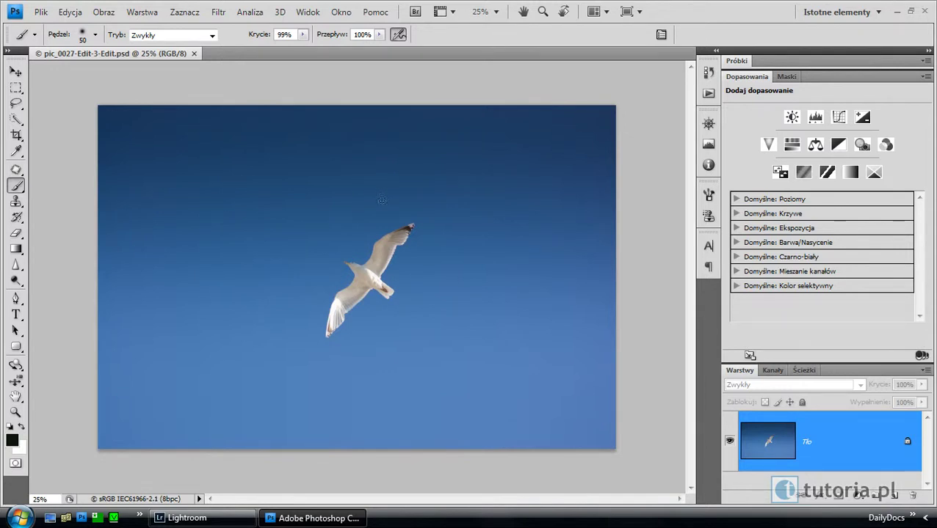
- Brush a black loop and an arrow pointing at the seagull, then close pic_0027-Edit-3-Edit.psd
{"action": "mouse_move", "coordinate": [403, 199]}
{"action": "left_mouse_down"}
{"action": "mouse_move", "coordinate": [323, 411]}
{"action": "mouse_move", "coordinate": [431, 134]}
{"action": "left_mouse_up"}
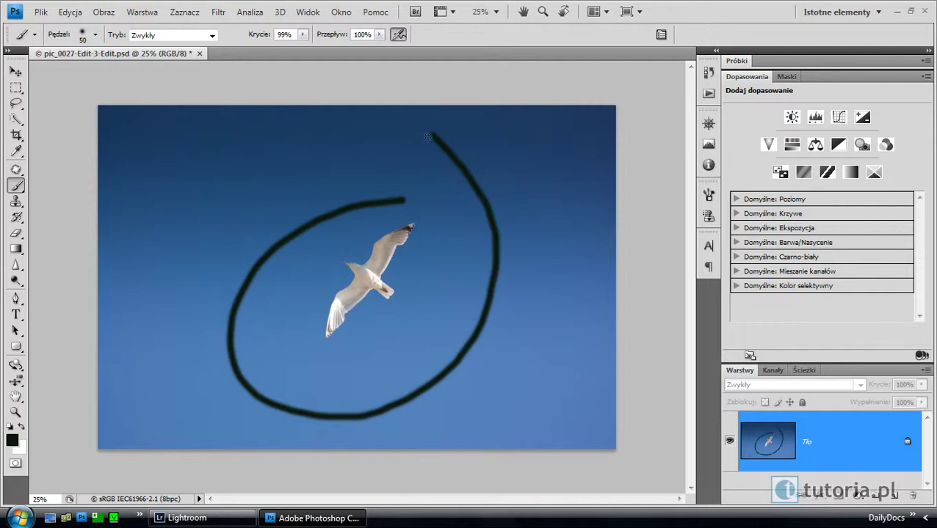
{"action": "left_click_drag", "start_coordinate": [429, 270], "coordinate": [558, 213]}
{"action": "mouse_move", "coordinate": [425, 270]}
{"action": "left_mouse_down"}
{"action": "mouse_move", "coordinate": [458, 228]}
{"action": "mouse_move", "coordinate": [514, 289]}
{"action": "left_mouse_up"}
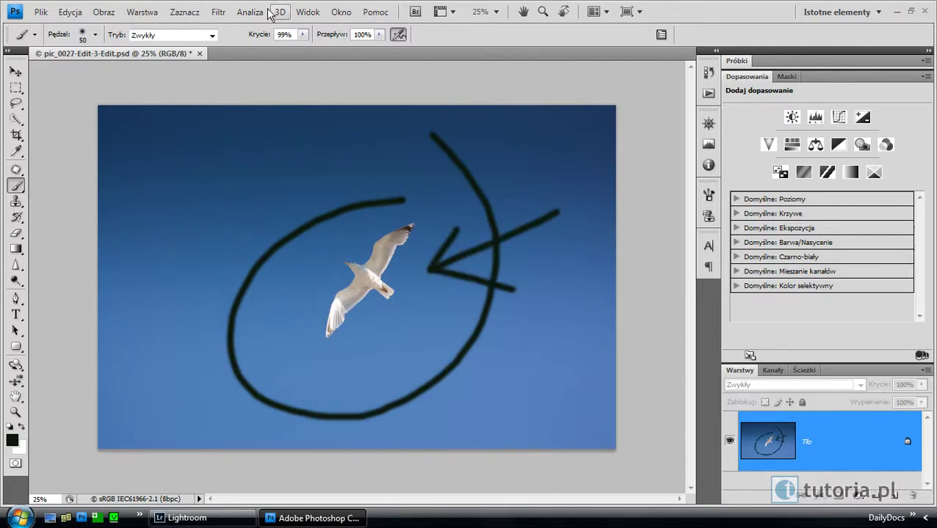
{"action": "left_click", "coordinate": [199, 53]}
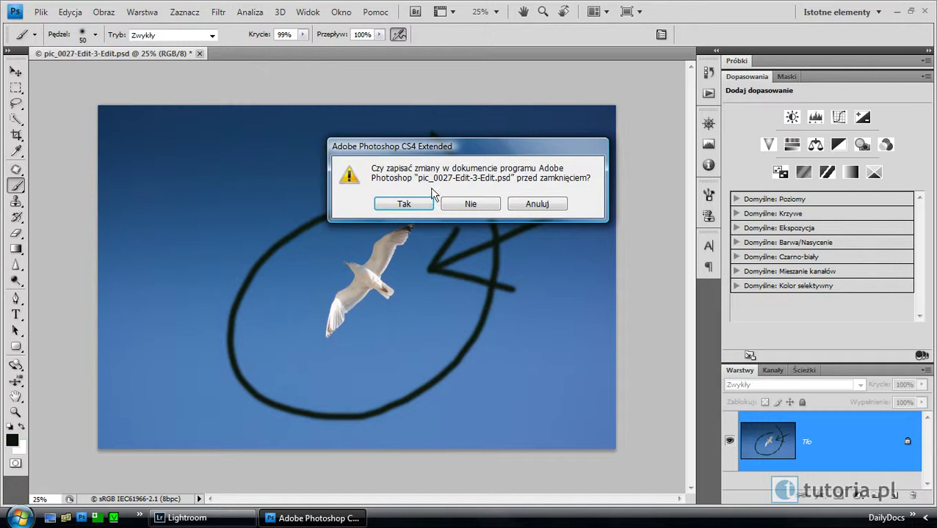
- Save the marked-up PSD and show its circled-and-arrowed version in Lightroom's Filmstrip
{"action": "left_click", "coordinate": [405, 204]}
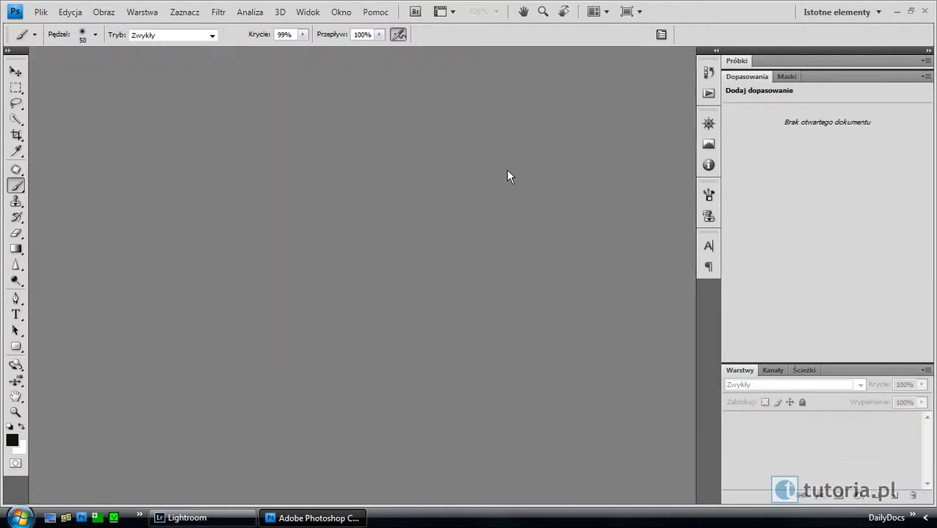
{"action": "left_click", "coordinate": [241, 517]}
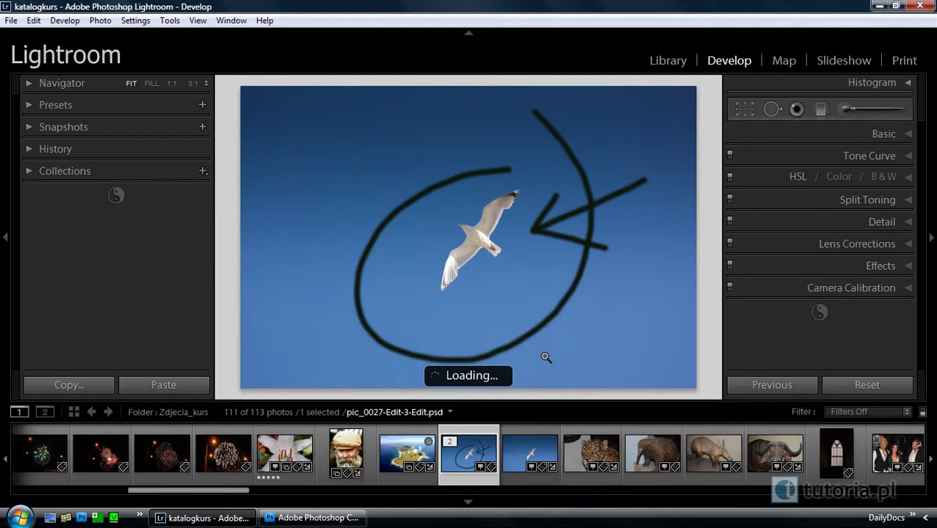
{"action": "left_click", "coordinate": [526, 461]}
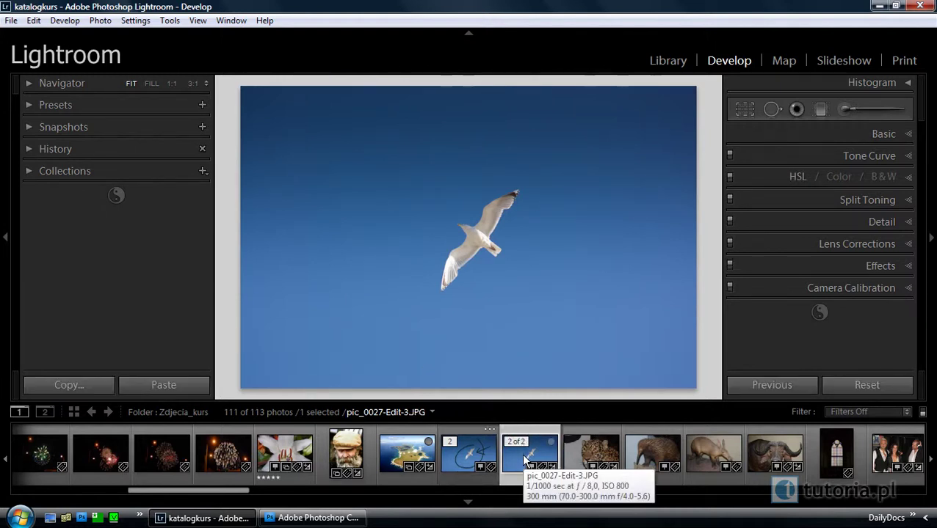
{"action": "left_click", "coordinate": [466, 452]}
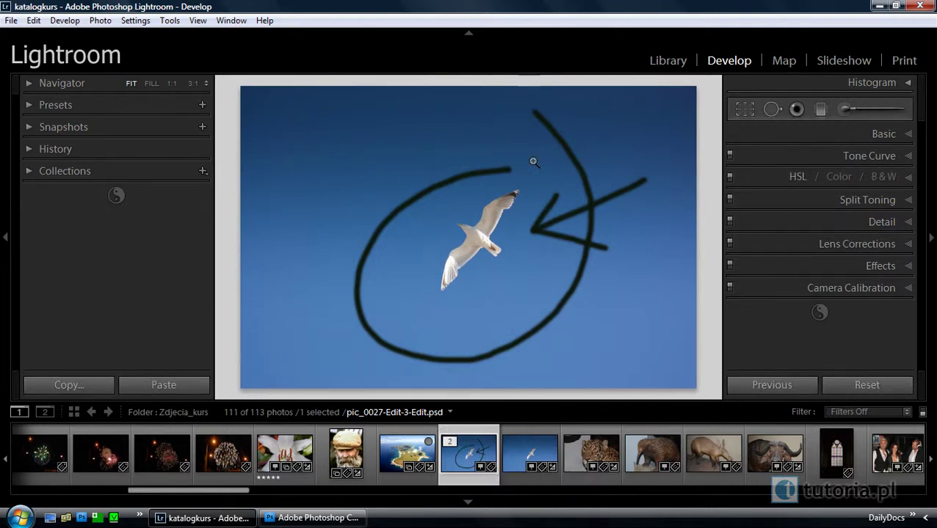
- Give the circled version Exposure +0,83 and Contrast +48, then select pic_0027-Edit-3.JPG
{"action": "left_click", "coordinate": [887, 134]}
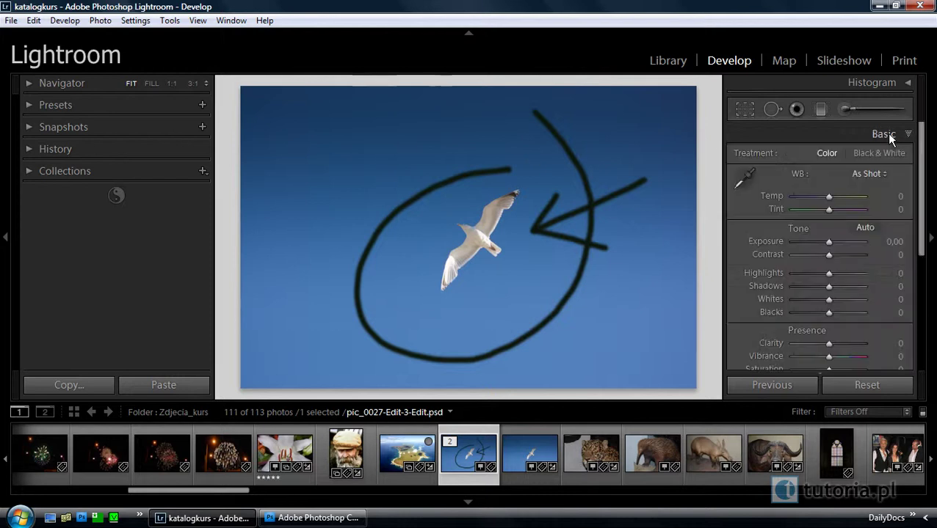
{"action": "mouse_move", "coordinate": [828, 242]}
{"action": "left_mouse_down"}
{"action": "mouse_move", "coordinate": [867, 254]}
{"action": "mouse_move", "coordinate": [845, 257]}
{"action": "left_mouse_up"}
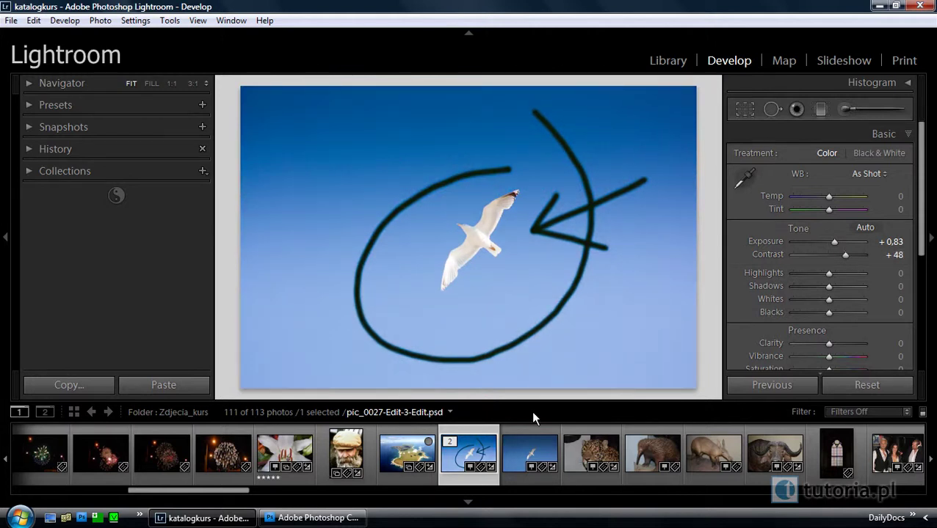
{"action": "left_click", "coordinate": [543, 461]}
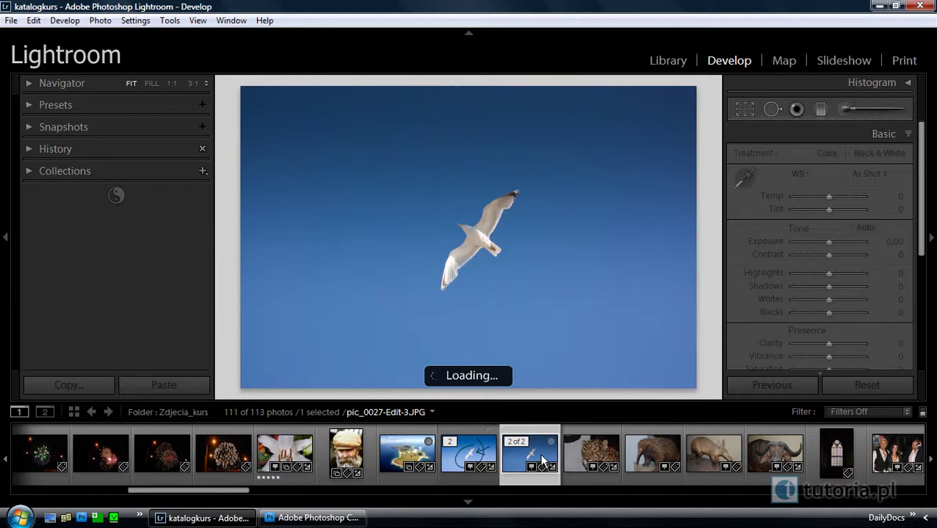
- Open an unadjusted copy of the plain seagull JPG in Photoshop as pic_0027-Edit-3-Edit-2.JPG
{"action": "right_click", "coordinate": [545, 459]}
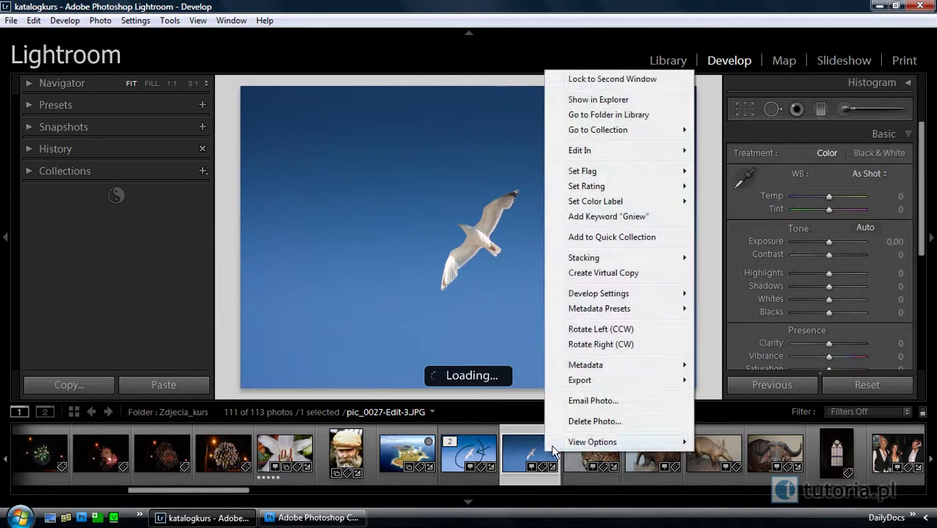
{"action": "mouse_move", "coordinate": [579, 150]}
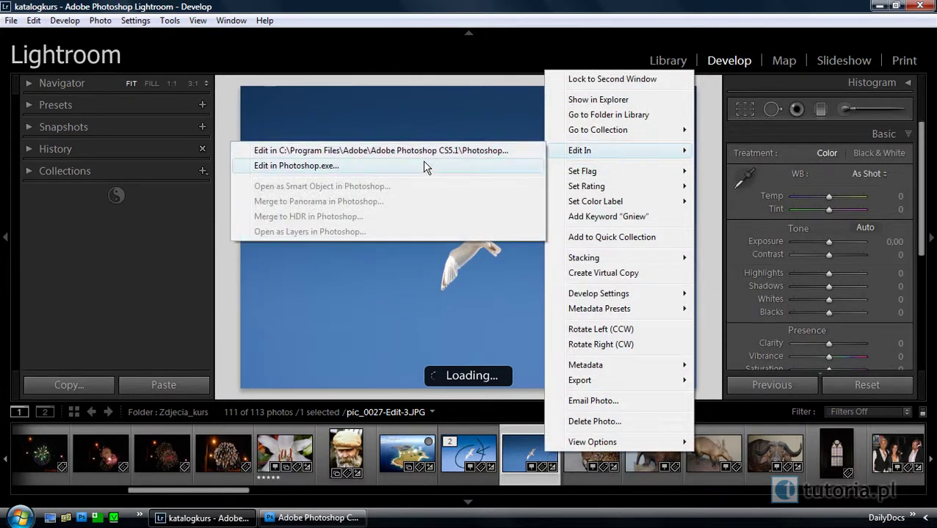
{"action": "left_click", "coordinate": [424, 167]}
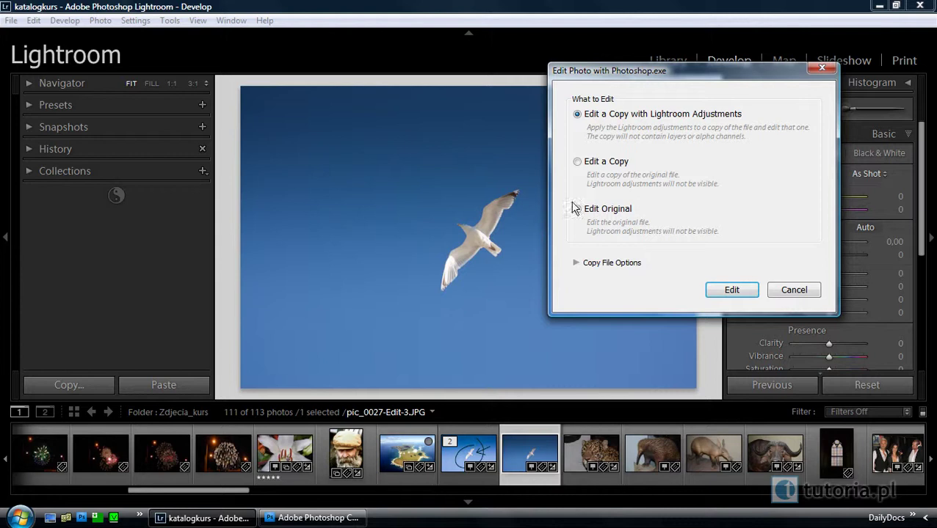
{"action": "left_click", "coordinate": [609, 166]}
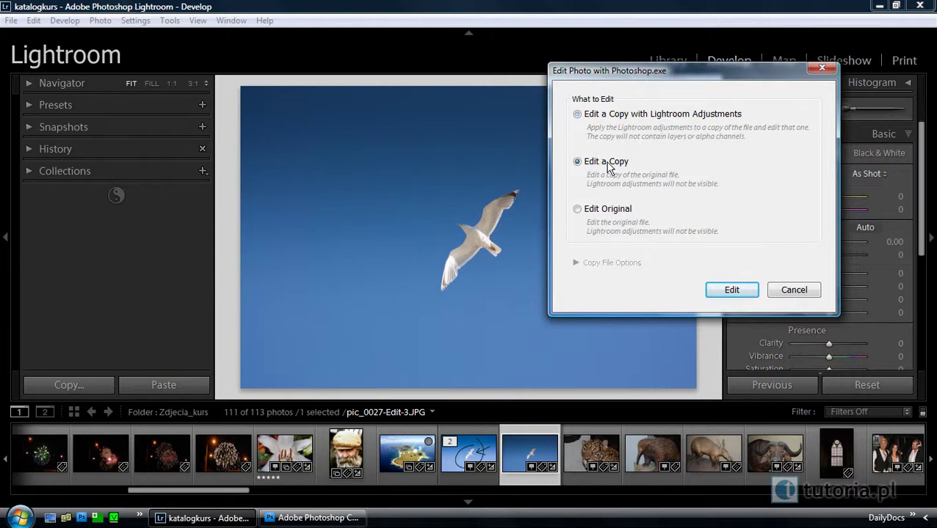
{"action": "left_click", "coordinate": [731, 291]}
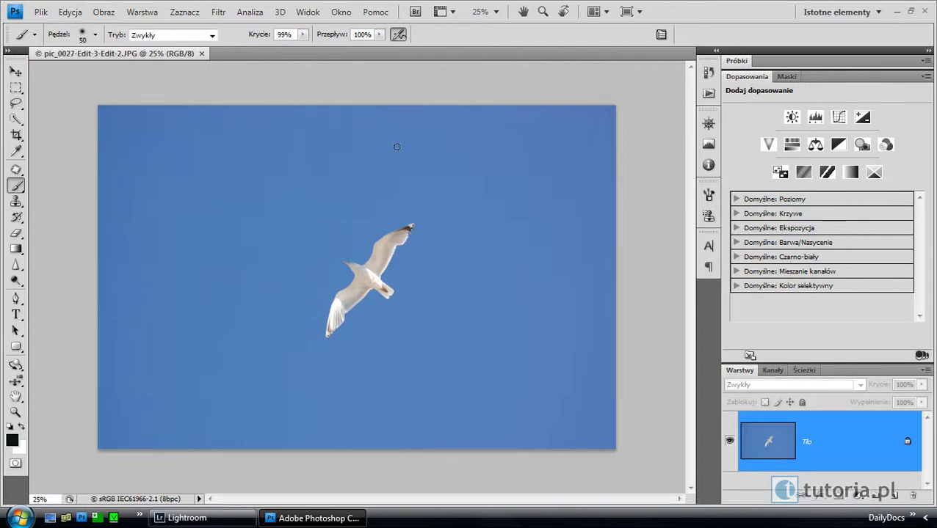
- Rerun the last-used filter, then bring up the Galeria filtrów (Filter Gallery)
{"action": "left_click", "coordinate": [218, 12]}
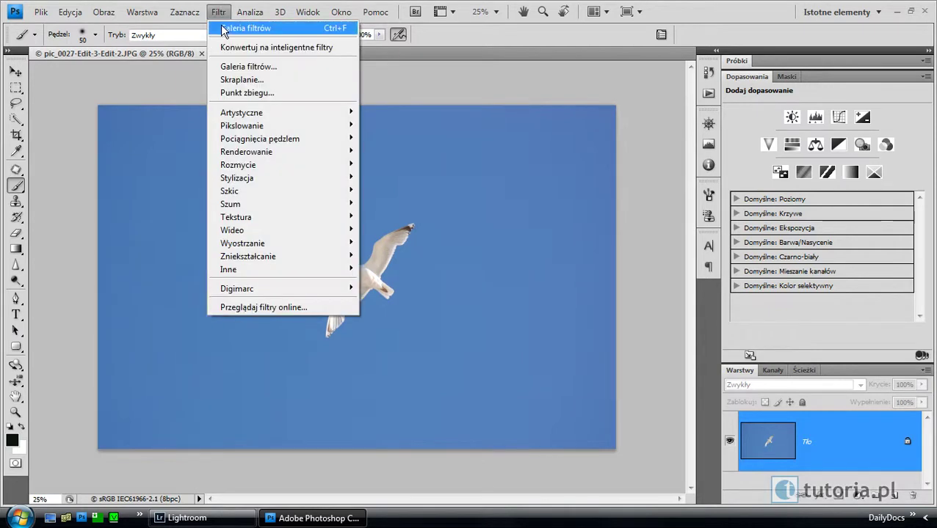
{"action": "left_click", "coordinate": [224, 28]}
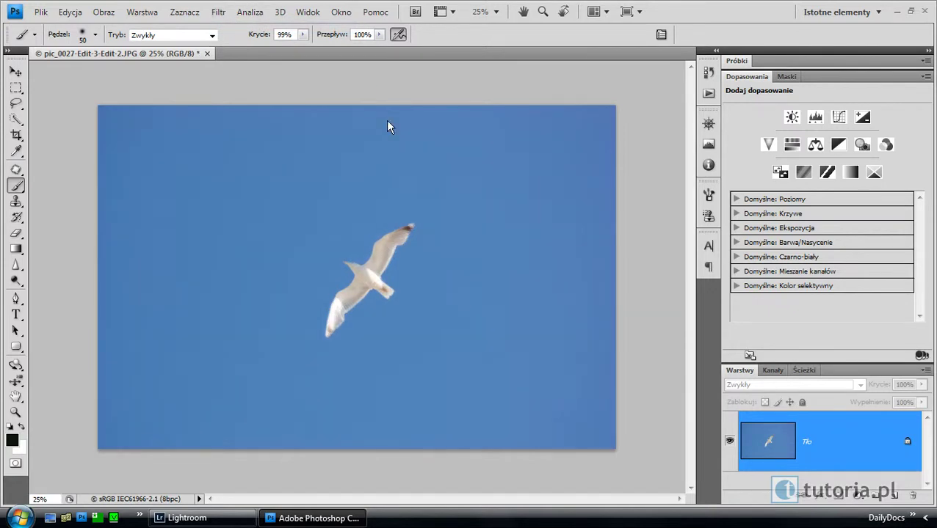
{"action": "left_click", "coordinate": [218, 12]}
{"action": "left_click", "coordinate": [266, 68]}
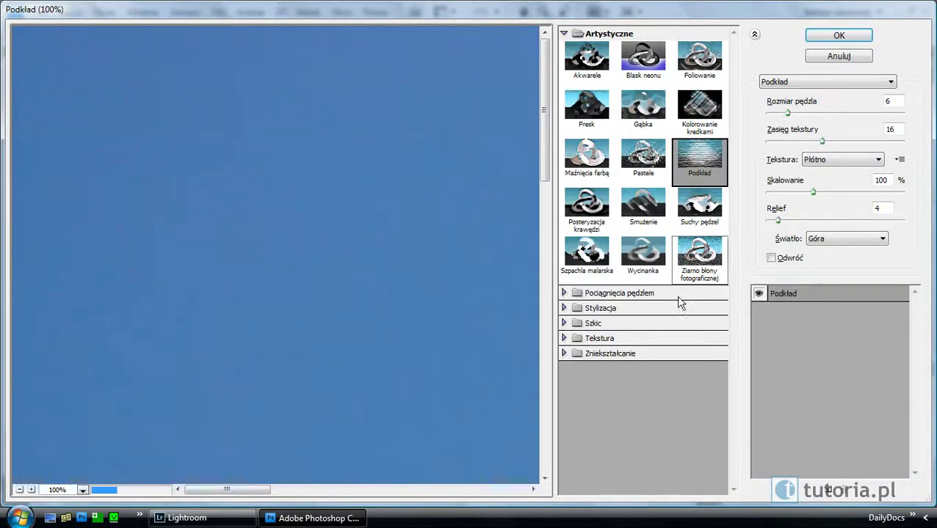
- Apply the Szkic > Kserokopia filter (detail 7, darkness 8), previewed at Zmieść w widoku
{"action": "left_click", "coordinate": [563, 323]}
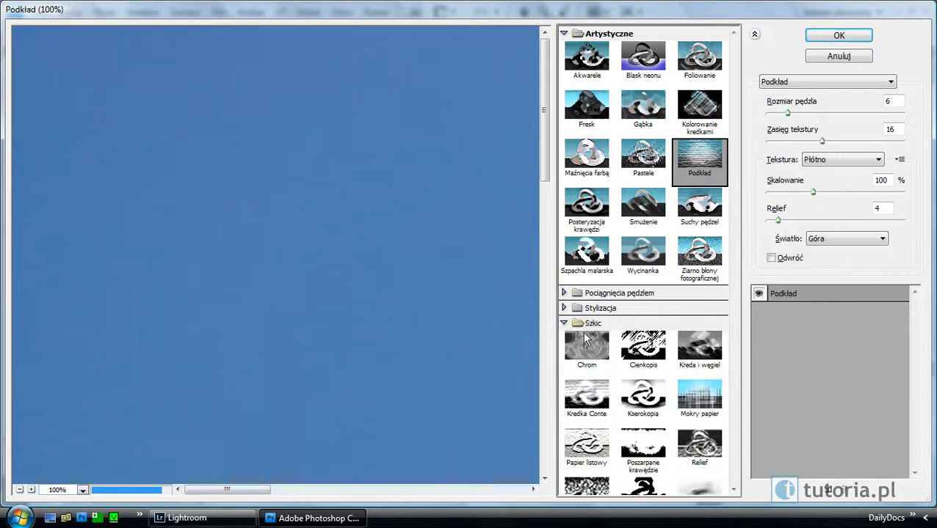
{"action": "left_click", "coordinate": [642, 396]}
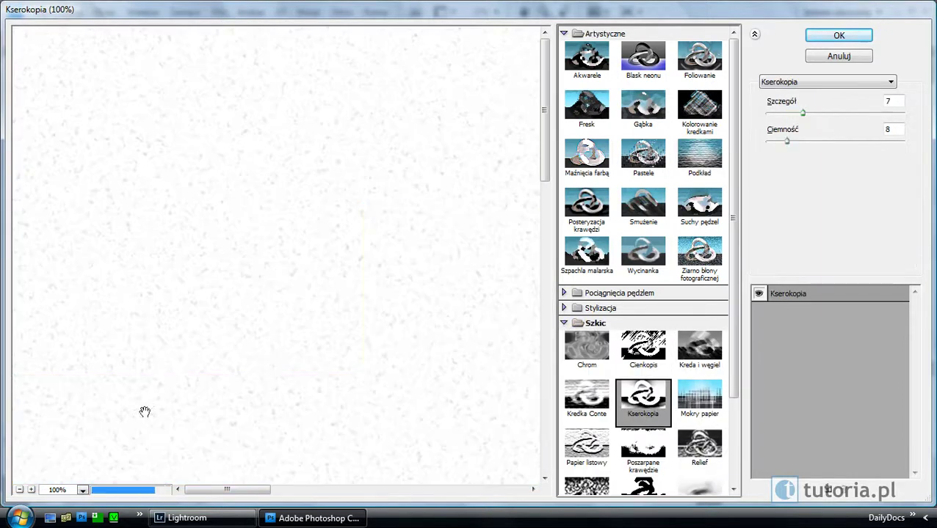
{"action": "left_click", "coordinate": [82, 490]}
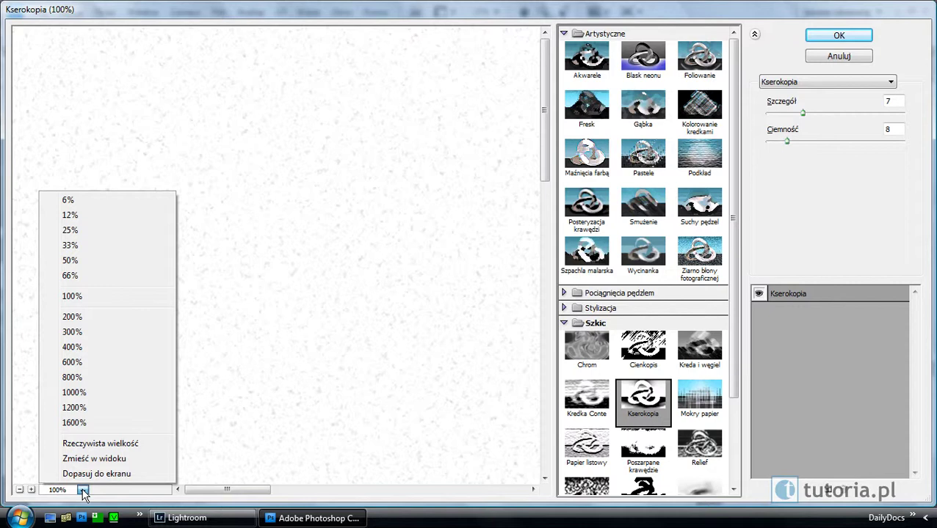
{"action": "left_click", "coordinate": [101, 460]}
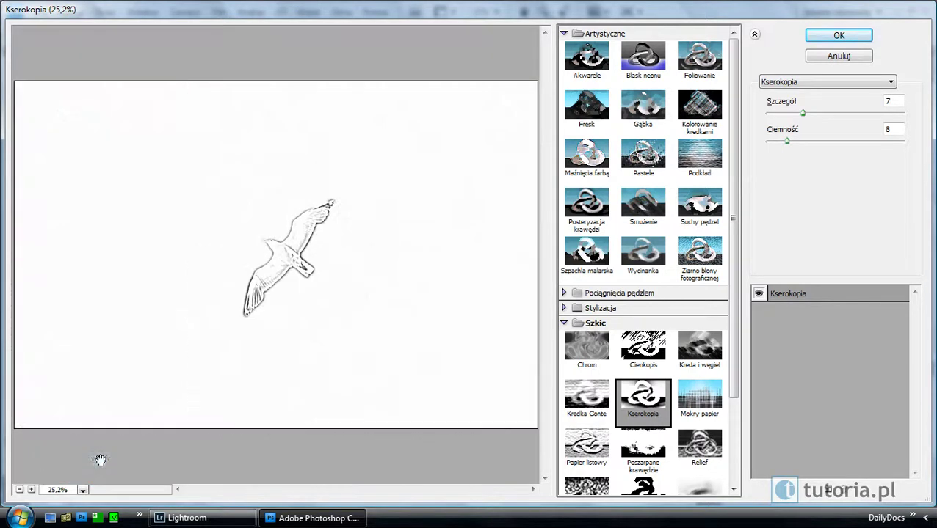
{"action": "left_click", "coordinate": [836, 36]}
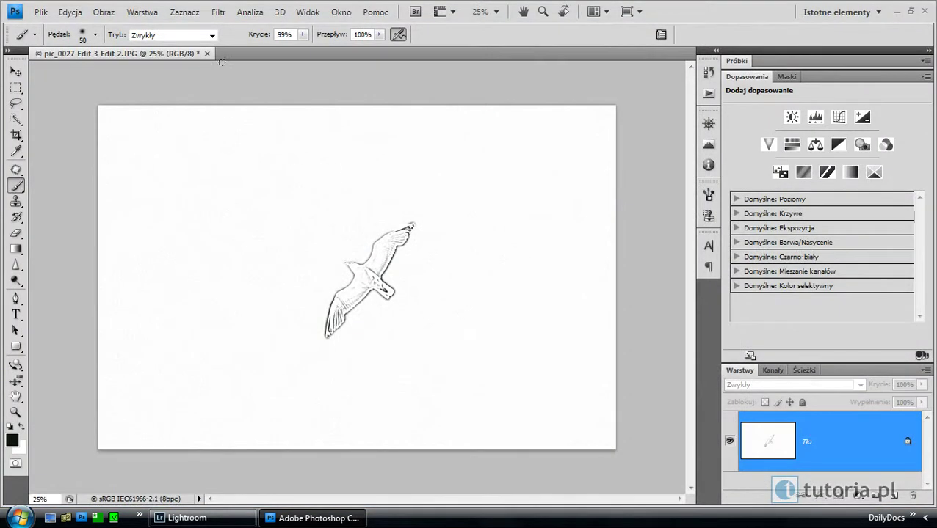
- Save the sketch as a quality-11 (Wysoka) JPEG, close it, and return to Lightroom
{"action": "left_click", "coordinate": [207, 59]}
{"action": "left_click", "coordinate": [383, 210]}
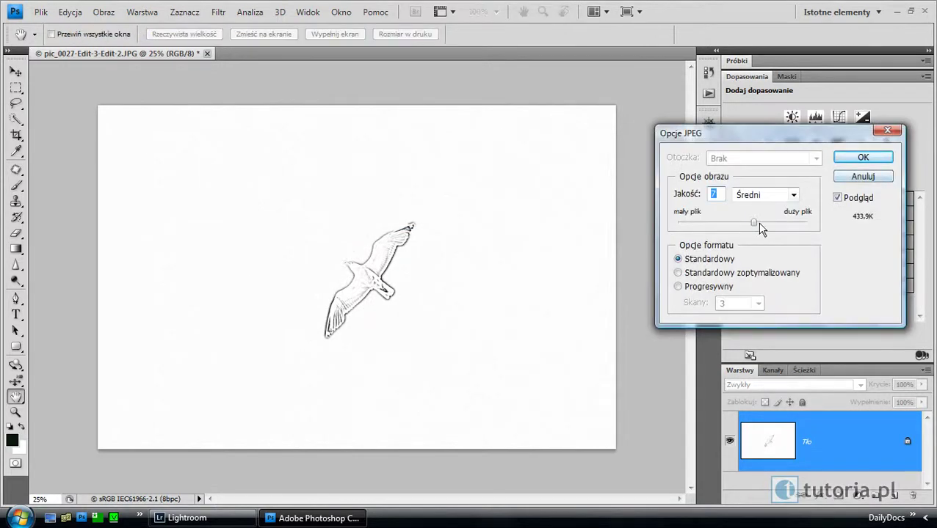
{"action": "left_click_drag", "start_coordinate": [753, 222], "coordinate": [801, 225]}
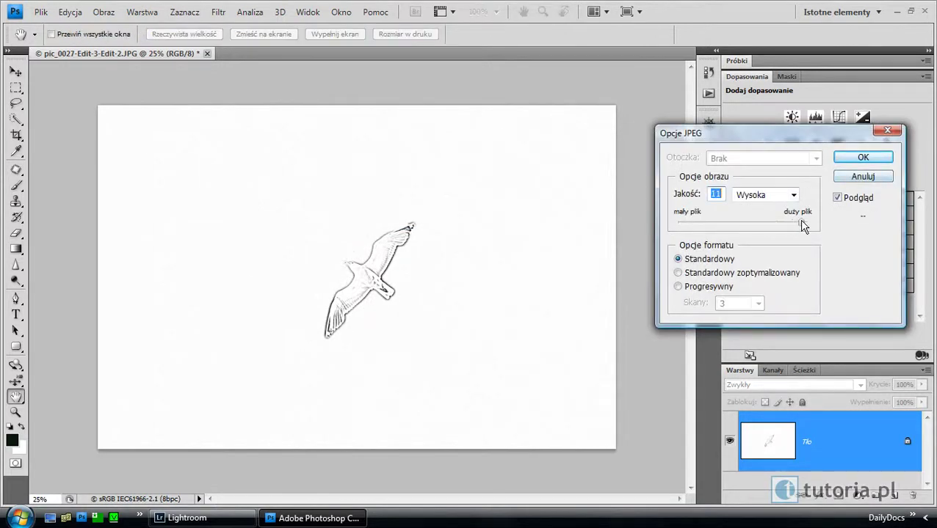
{"action": "left_click", "coordinate": [864, 158]}
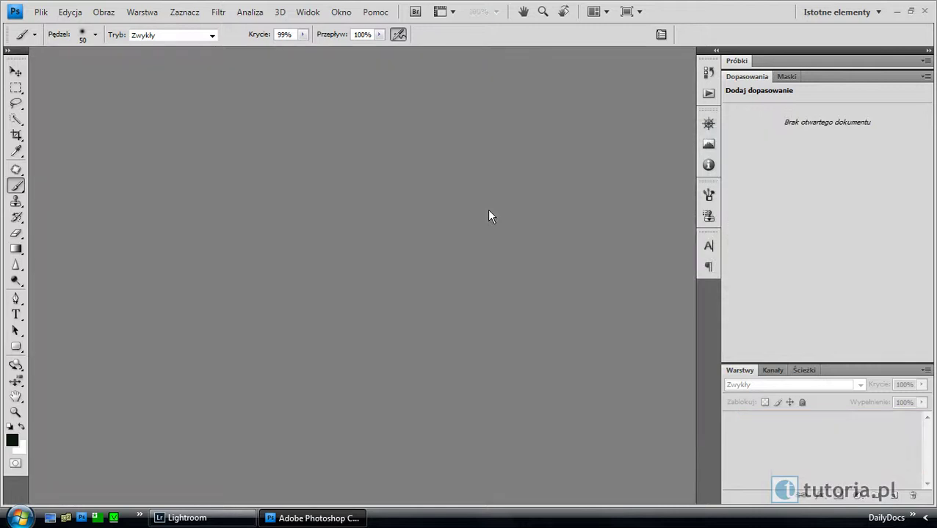
{"action": "left_click", "coordinate": [211, 522]}
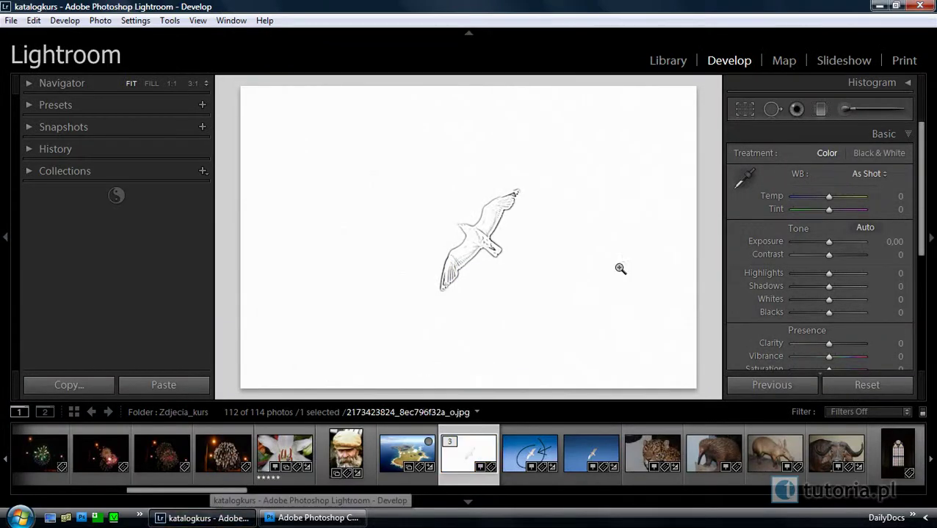